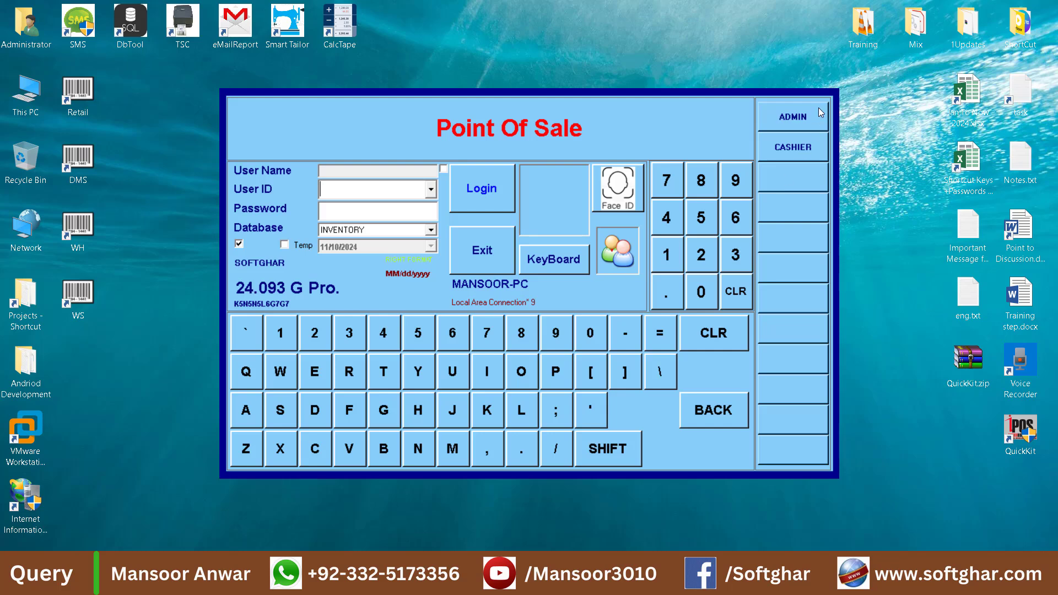
# - Log in as ADMIN with its password and expand Utilities > Users to reveal Back Office User
pyautogui.click(795, 118)
pyautogui.write('****')
pyautogui.click(478, 186)
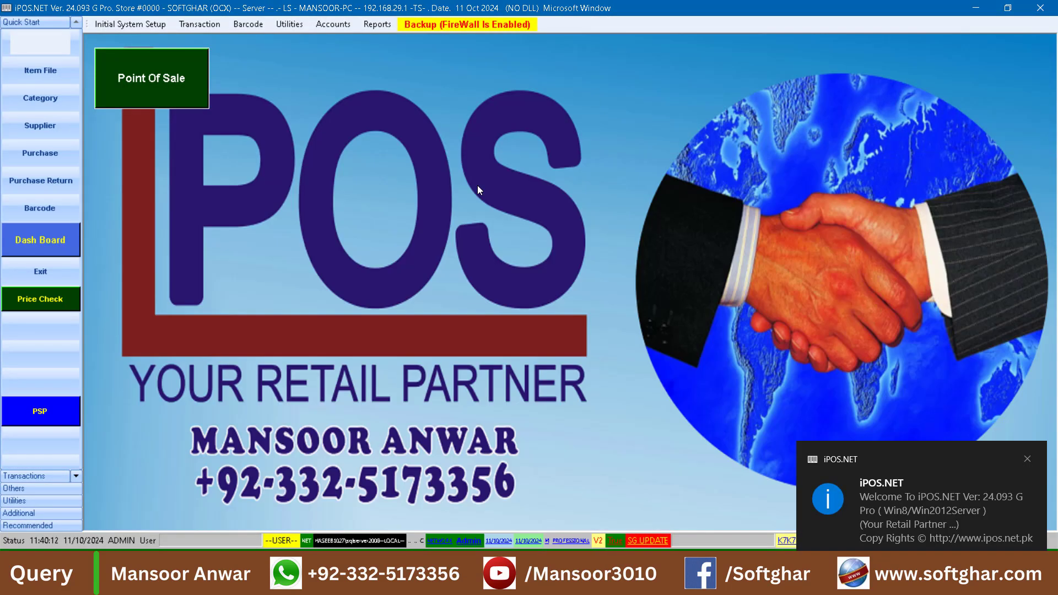
pyautogui.click(288, 25)
pyautogui.moveTo(327, 71)
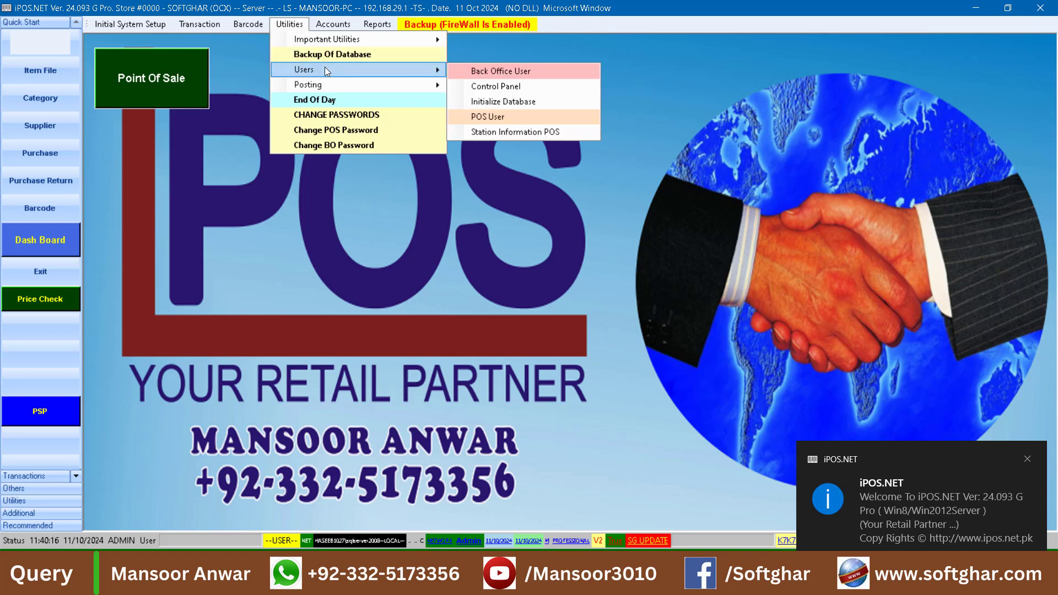
# - Open Back Office User management by entering the back-office password
pyautogui.click(549, 72)
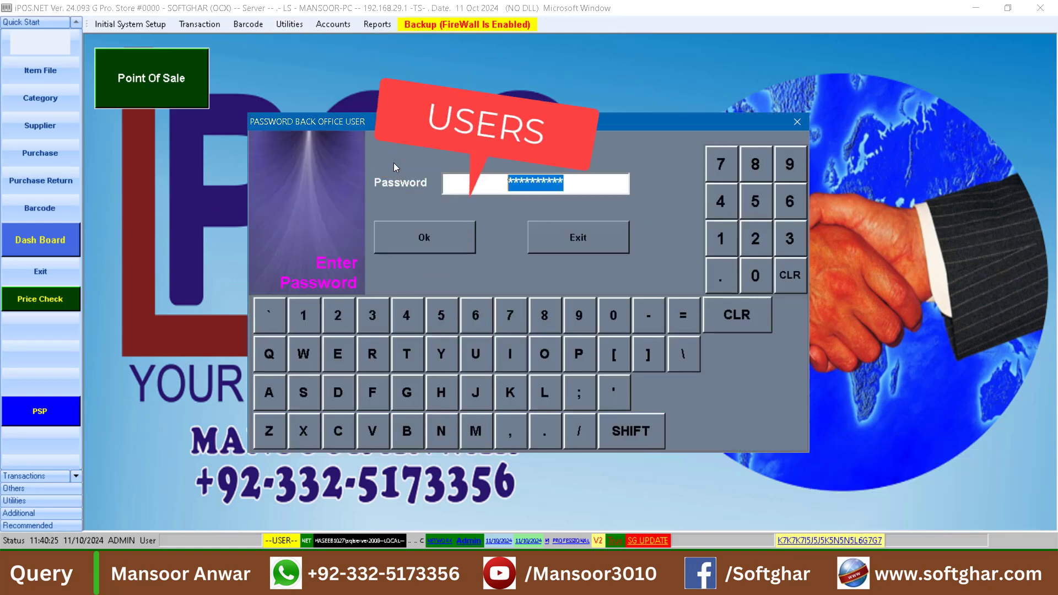
pyautogui.write('****')
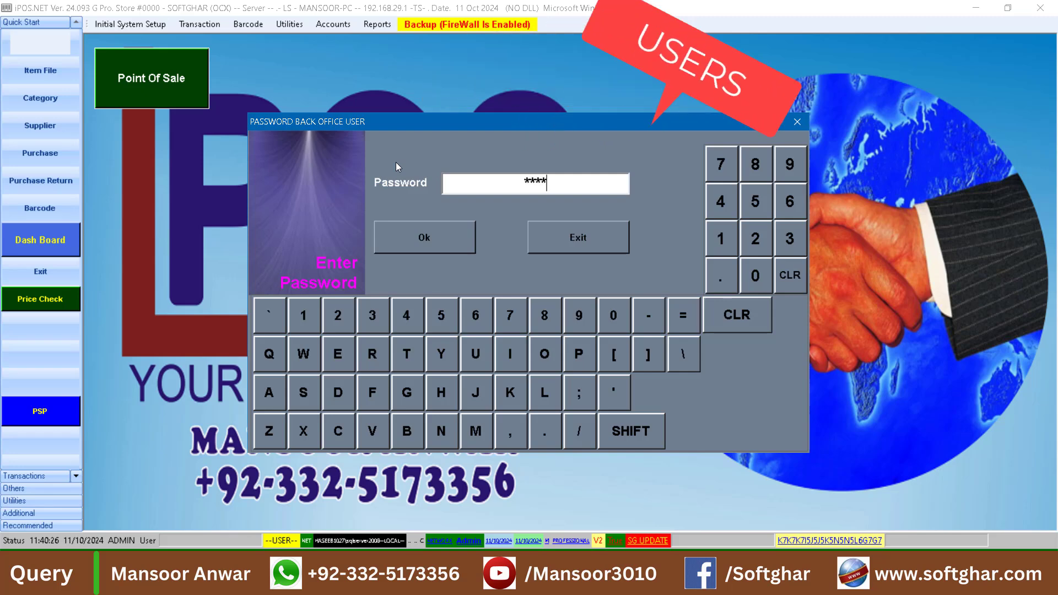
pyautogui.press('Return')
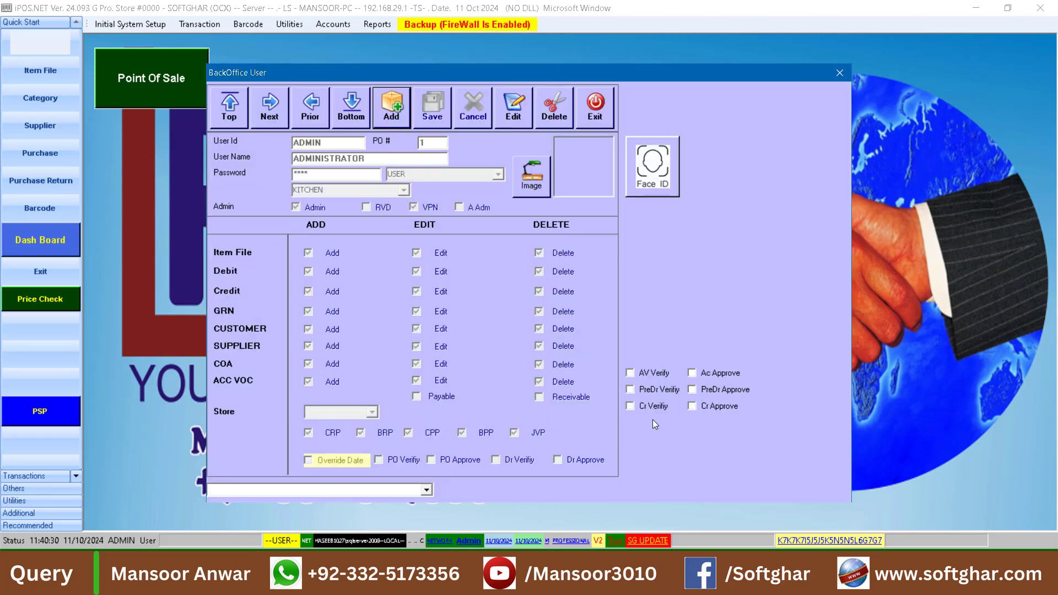
# - Add back-office user with ID U and name USER, save it, and close the window
pyautogui.click(281, 122)
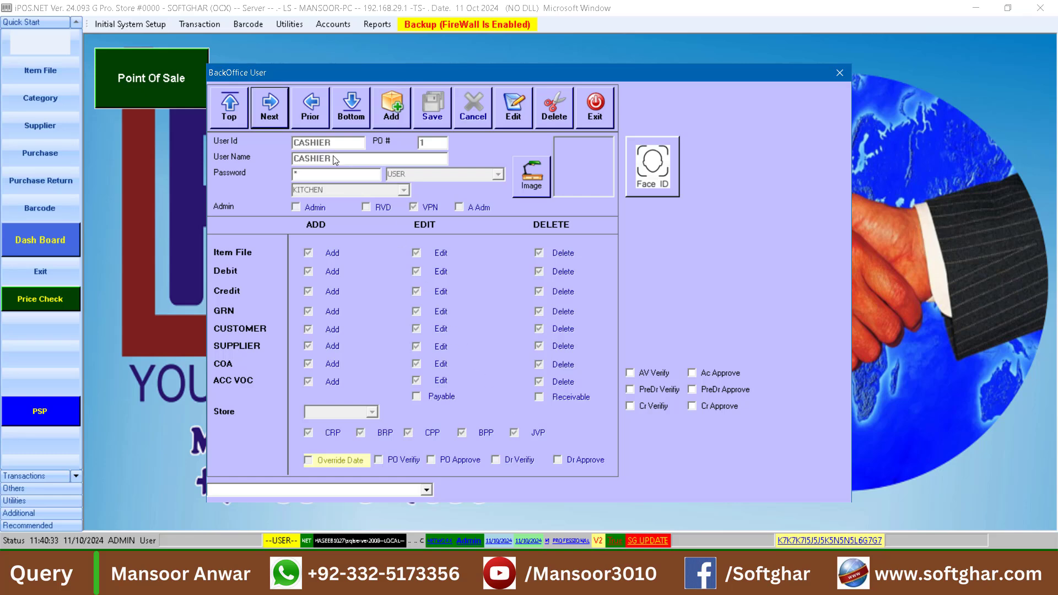
pyautogui.click(394, 118)
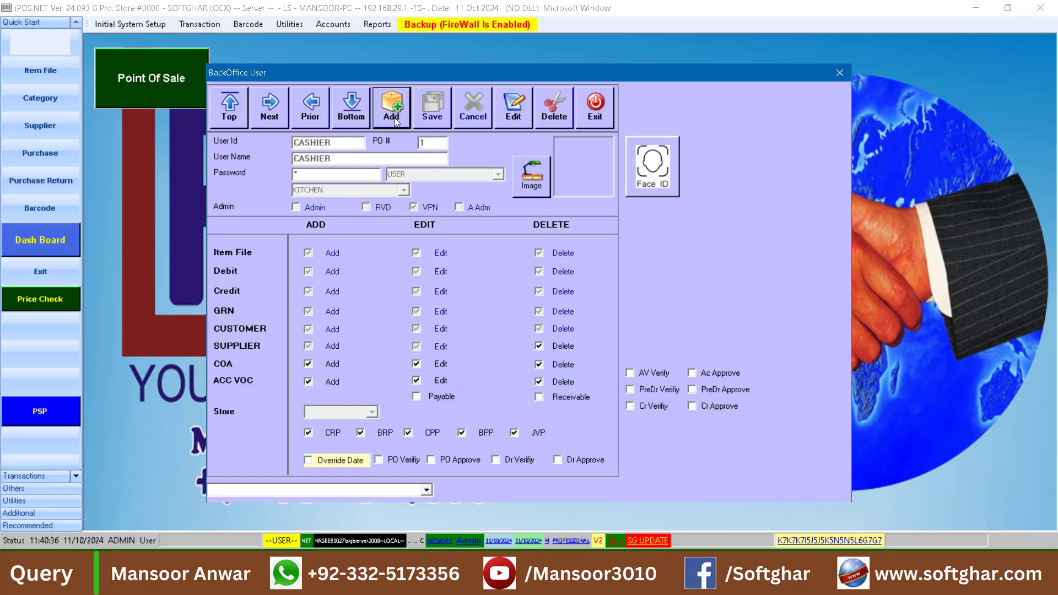
pyautogui.write('U')
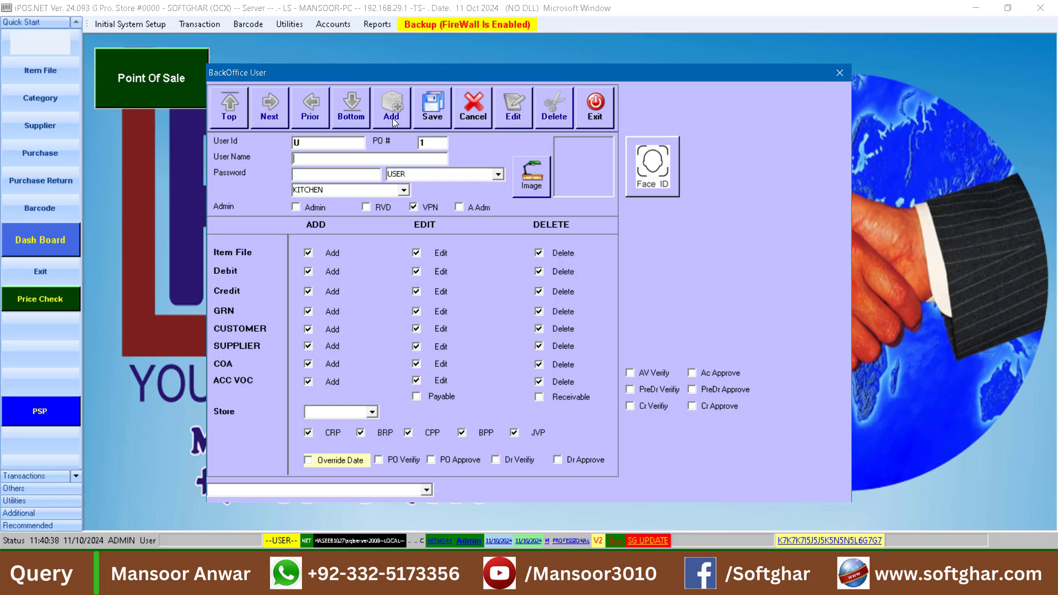
pyautogui.write('USER1')
pyautogui.click(431, 107)
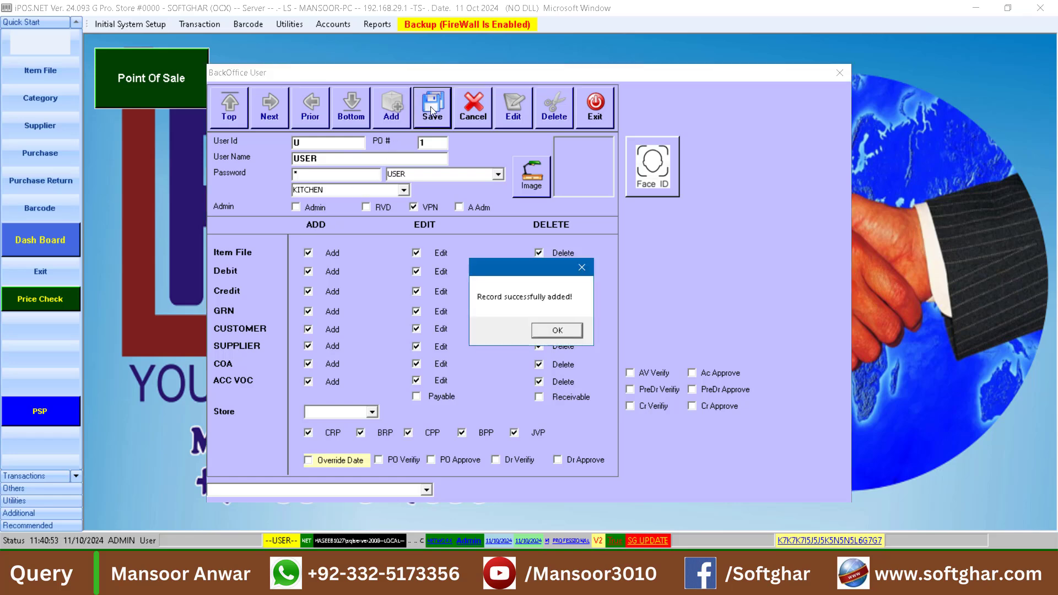
pyautogui.press('Return')
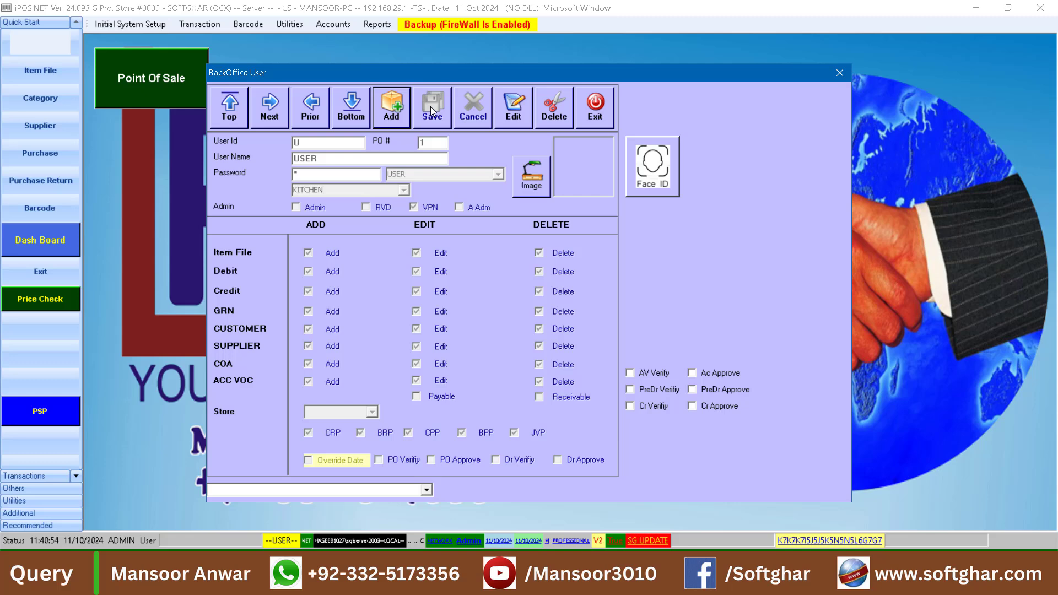
pyautogui.click(597, 125)
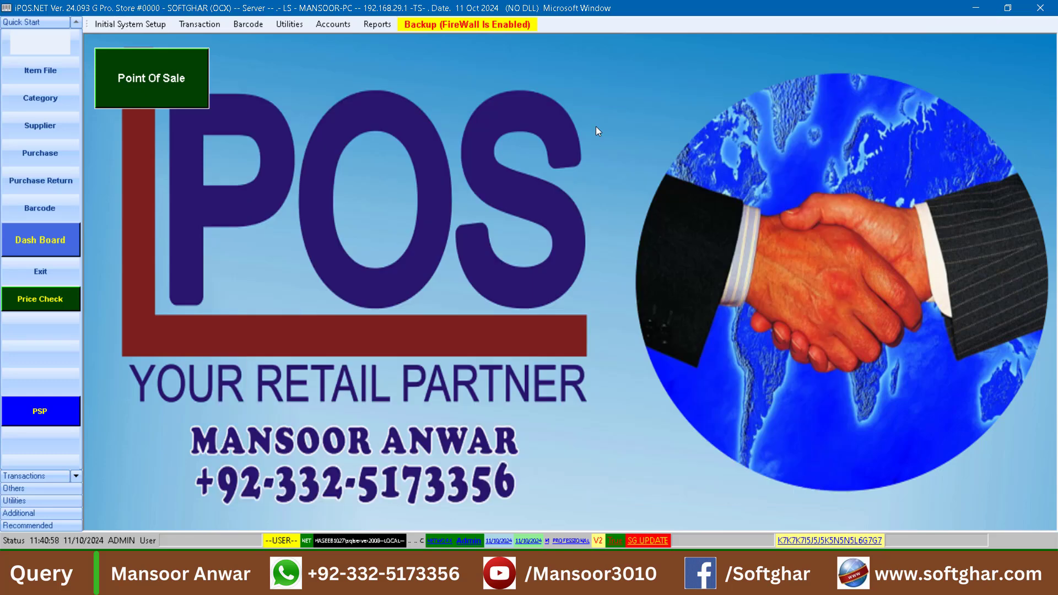
# - Open Utilities > Users > Control Panel and enter the administrator password
pyautogui.click(298, 28)
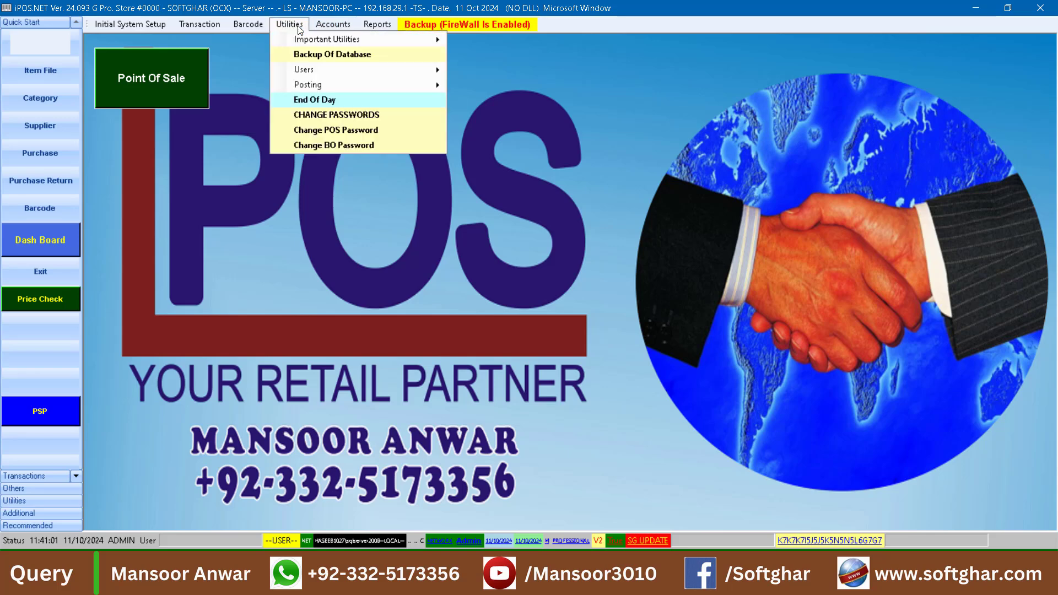
pyautogui.moveTo(418, 71)
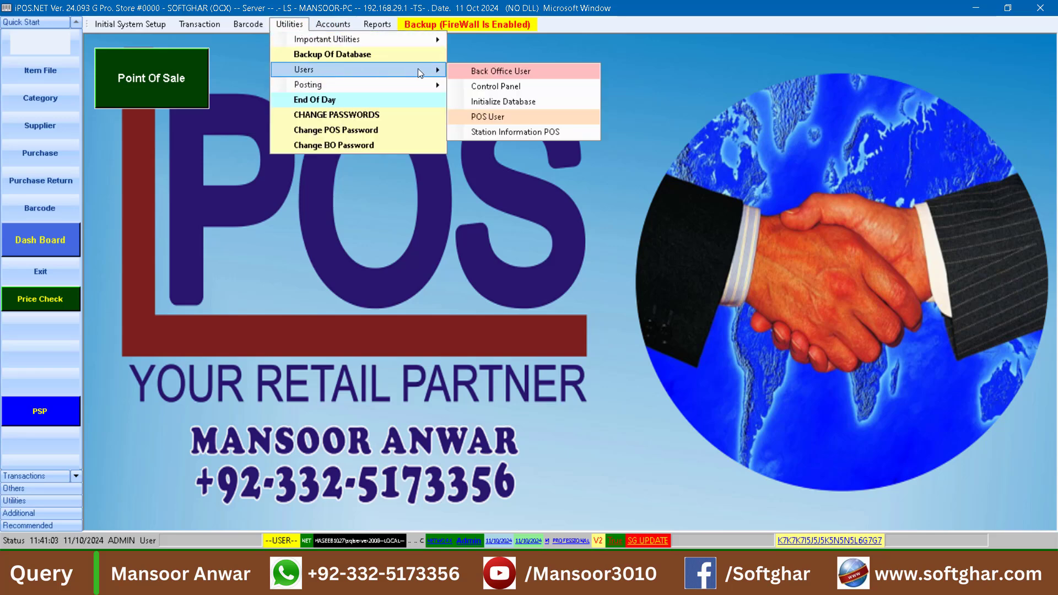
pyautogui.click(529, 88)
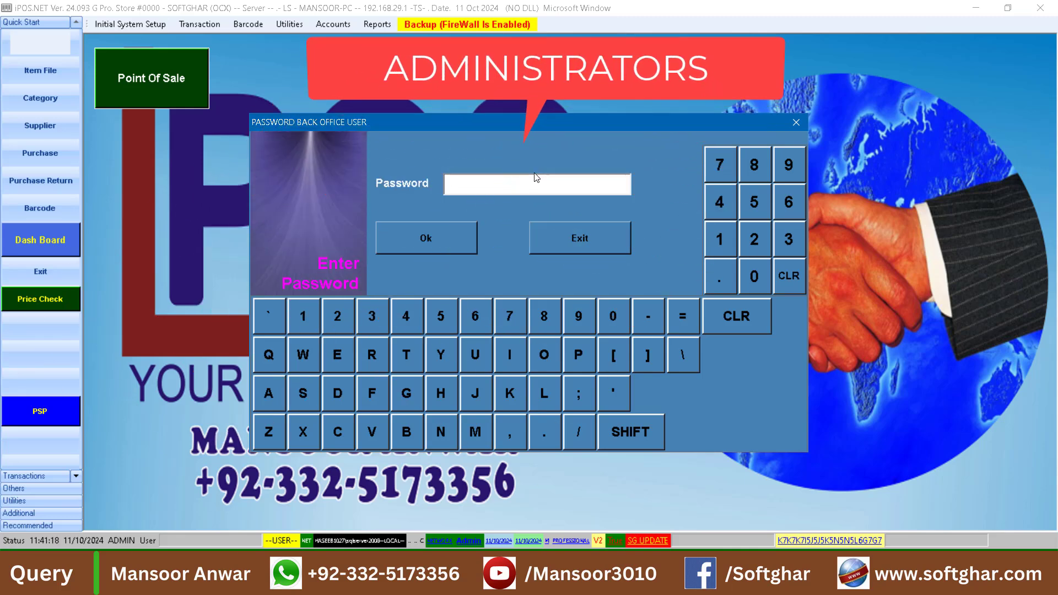
pyautogui.write('**************')
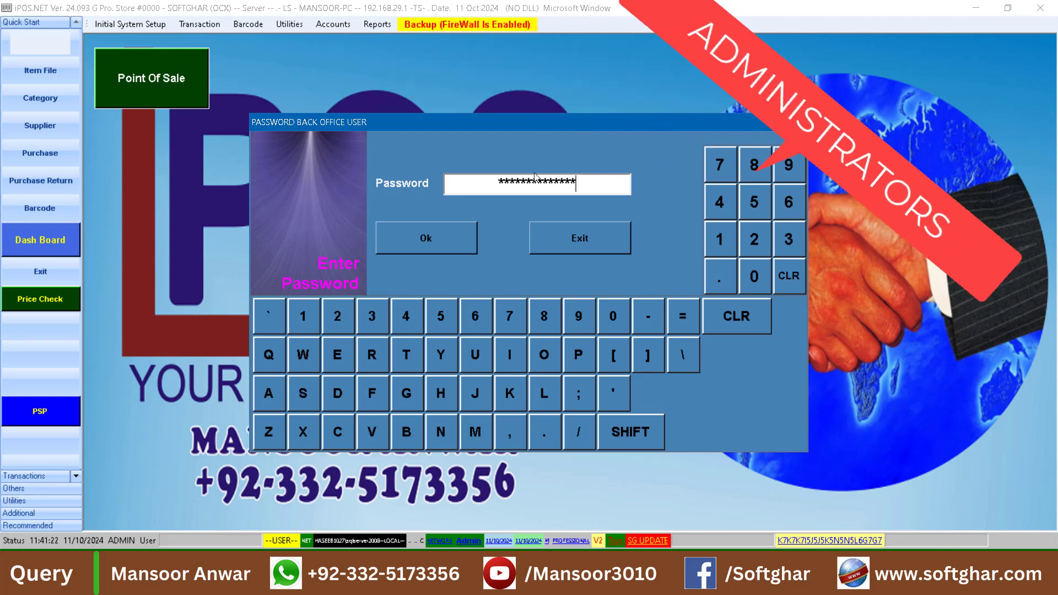
pyautogui.press('Return')
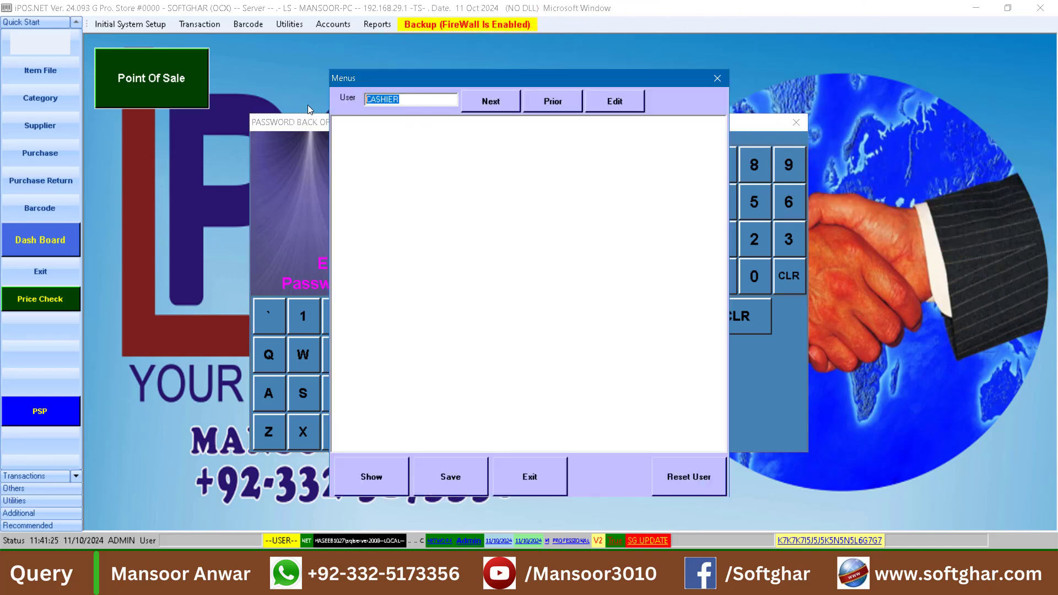
# - Step through the user records to user U and list its menus
pyautogui.click(495, 102)
pyautogui.click(563, 109)
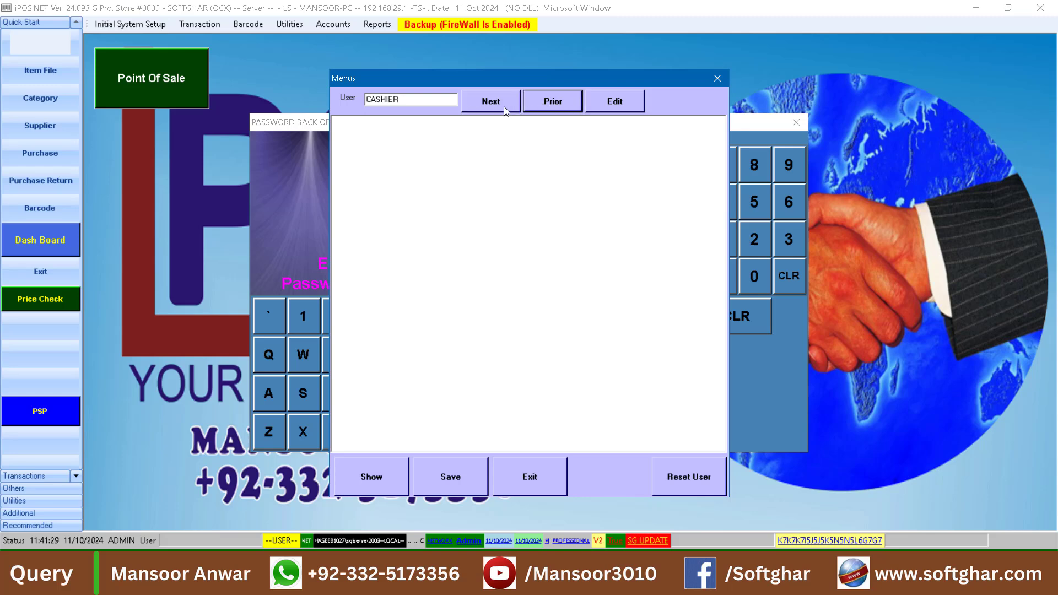
pyautogui.click(504, 107)
pyautogui.click(557, 105)
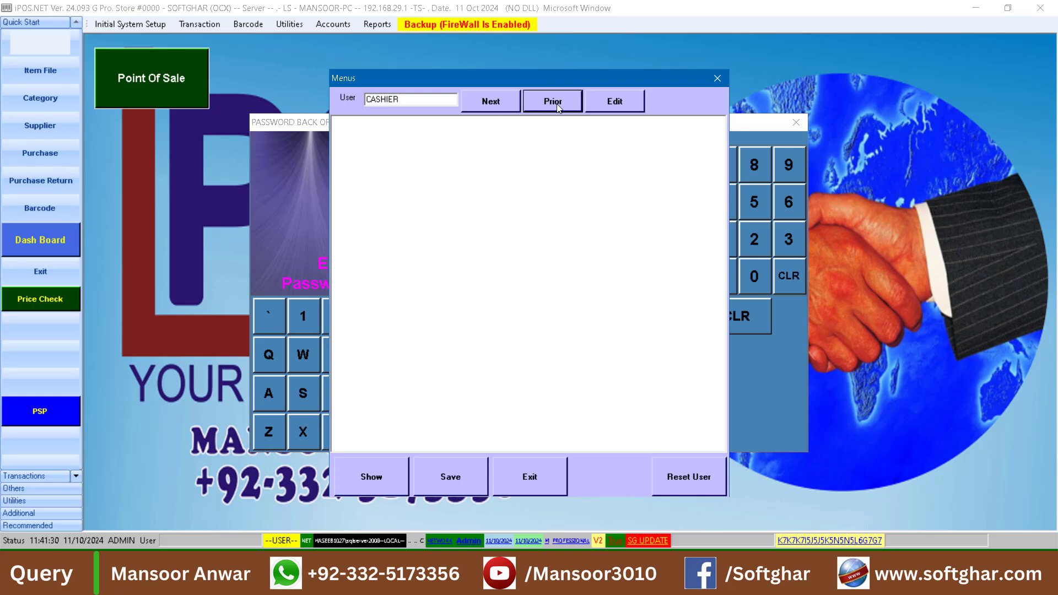
pyautogui.click(491, 102)
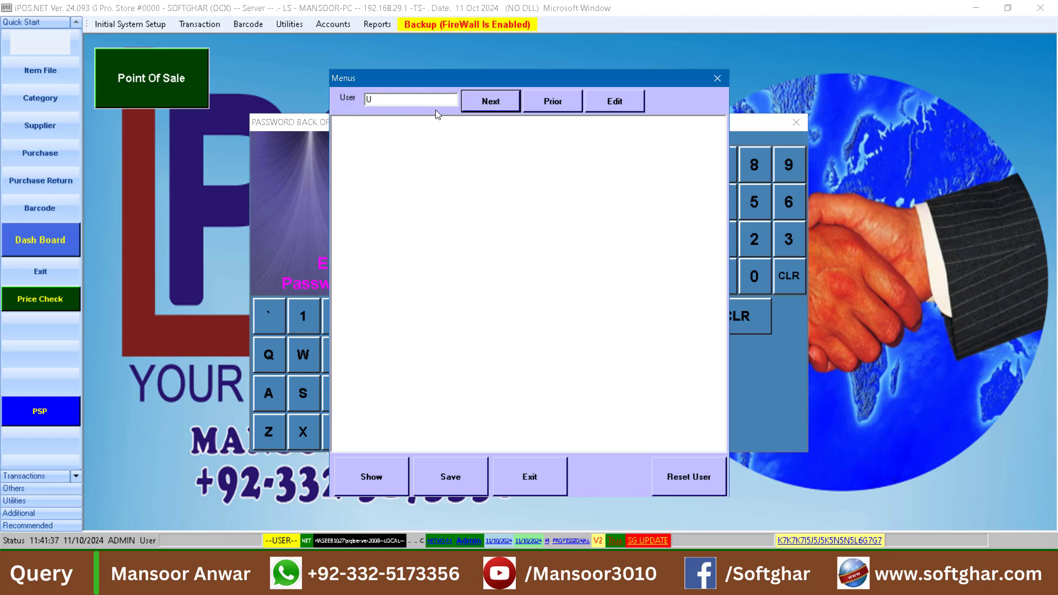
pyautogui.click(369, 472)
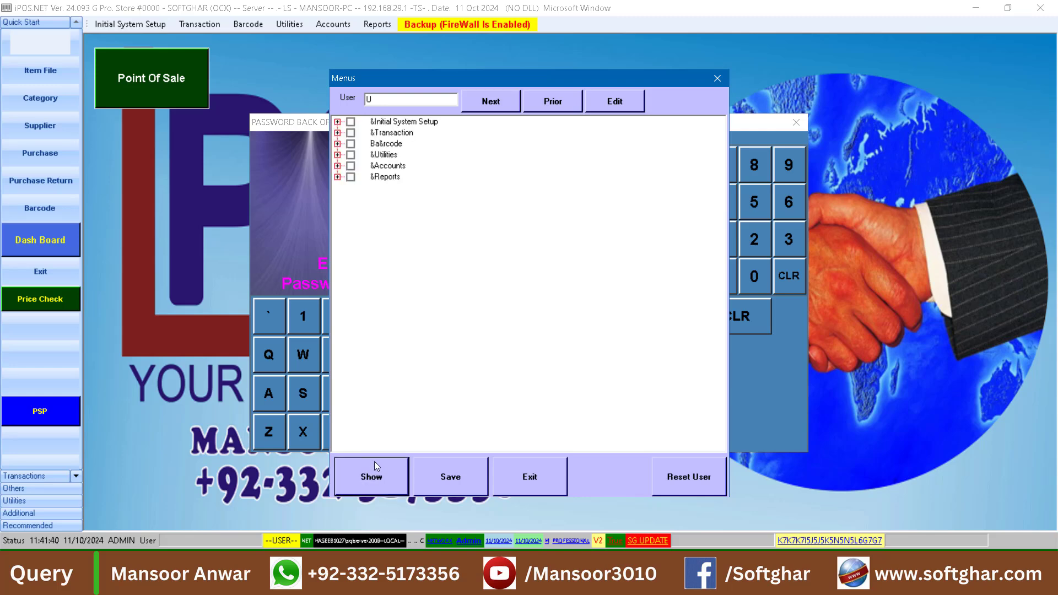
# - Tick Initial System Setup with only Supplier, plus Transaction and Preferences, for user U
pyautogui.click(337, 121)
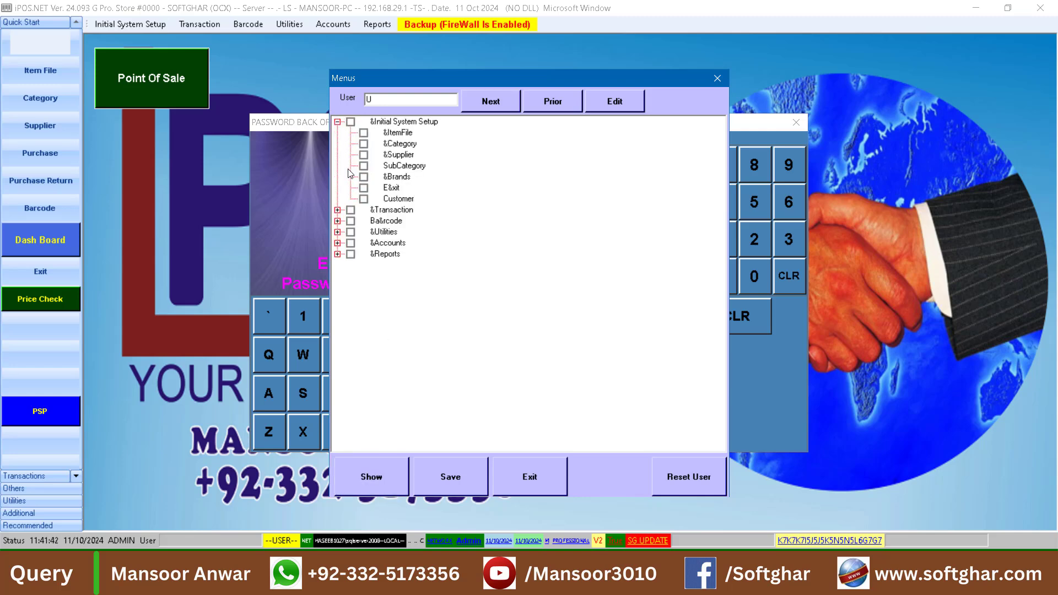
pyautogui.click(338, 210)
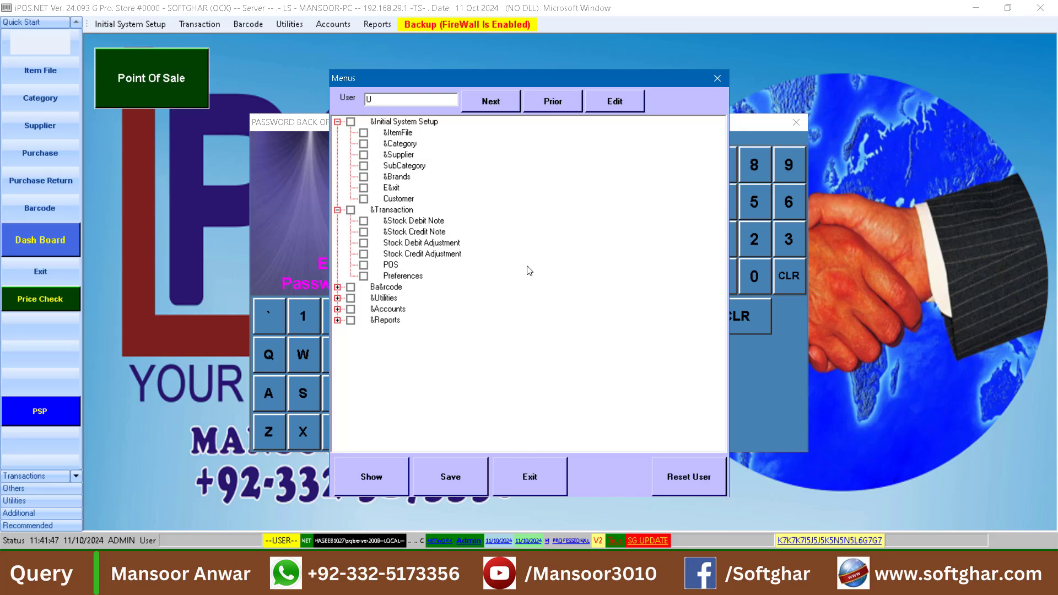
pyautogui.click(364, 133)
pyautogui.click(351, 122)
pyautogui.click(364, 134)
pyautogui.click(351, 123)
pyautogui.click(351, 124)
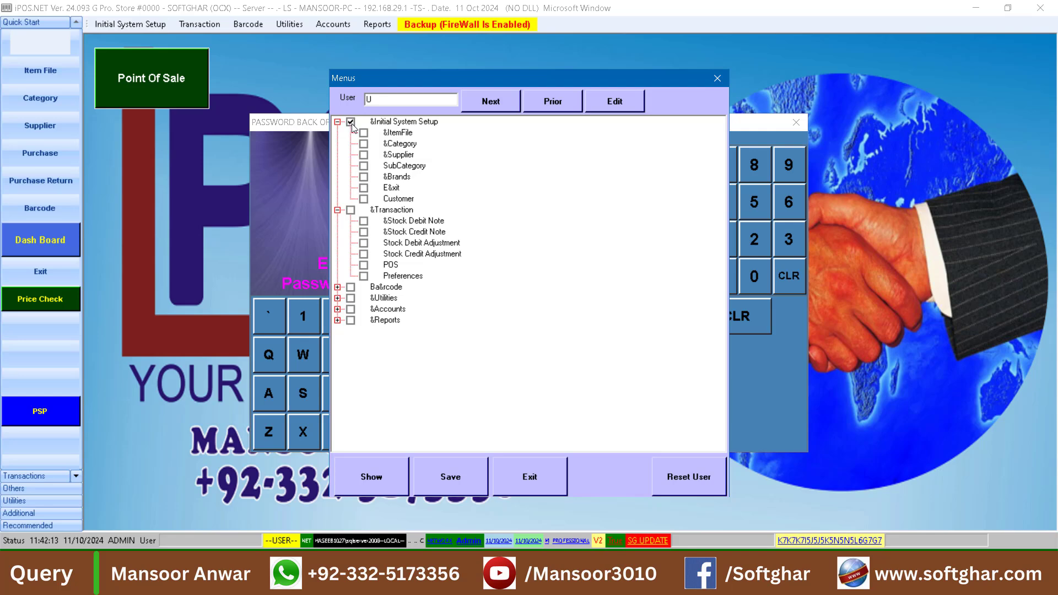
pyautogui.click(364, 155)
pyautogui.click(351, 210)
pyautogui.click(363, 275)
# - Grant U Barcode with AlphaNumeric Barcode, and Utilities with Backup Of Database and Posting
pyautogui.click(338, 210)
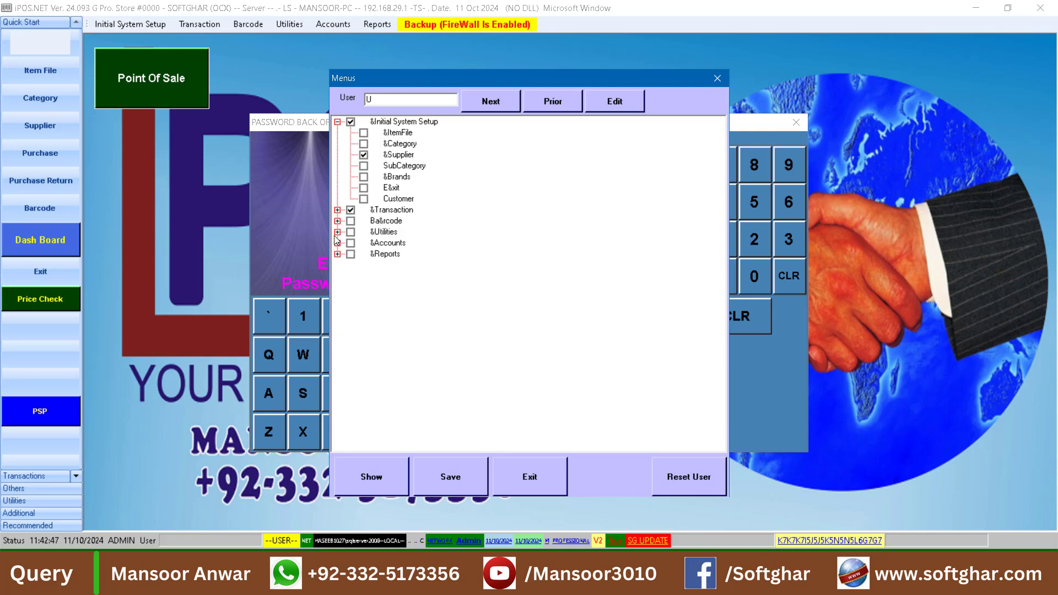
pyautogui.click(337, 221)
pyautogui.click(350, 222)
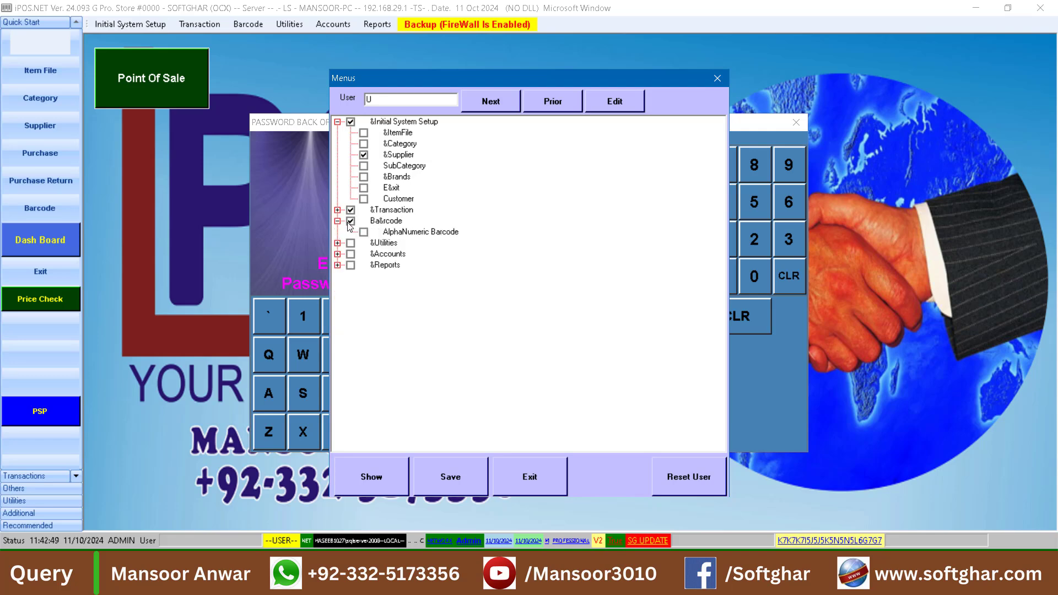
pyautogui.click(363, 234)
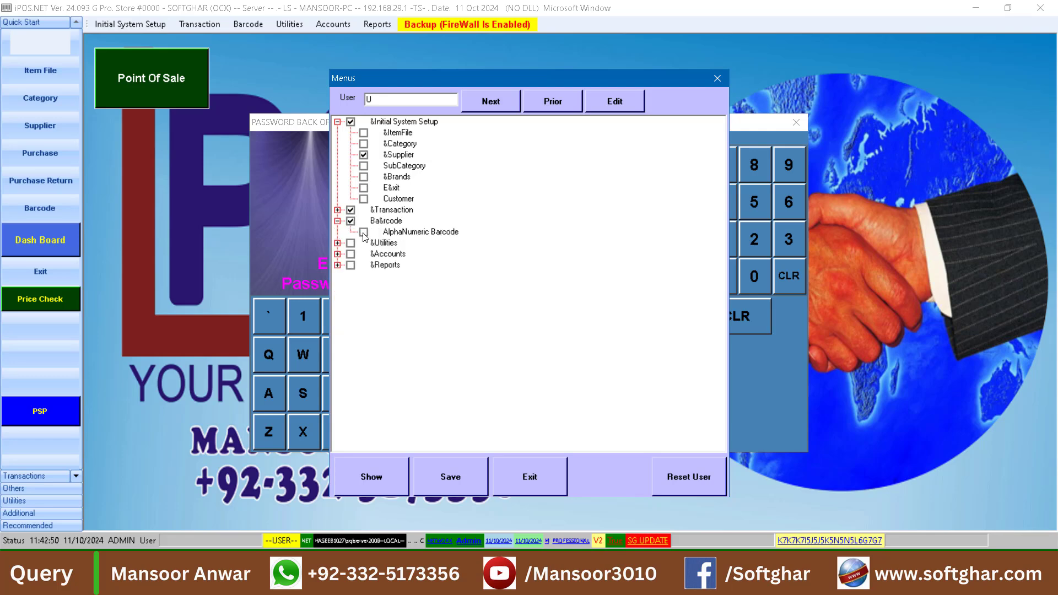
pyautogui.click(338, 244)
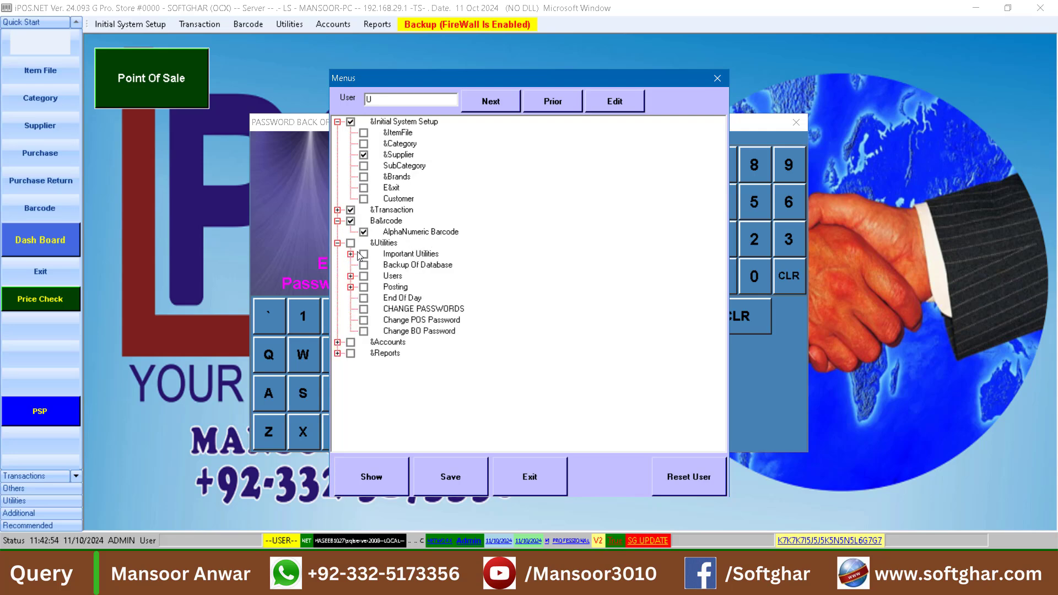
pyautogui.click(351, 243)
pyautogui.click(363, 265)
pyautogui.click(364, 287)
pyautogui.click(351, 287)
pyautogui.click(377, 299)
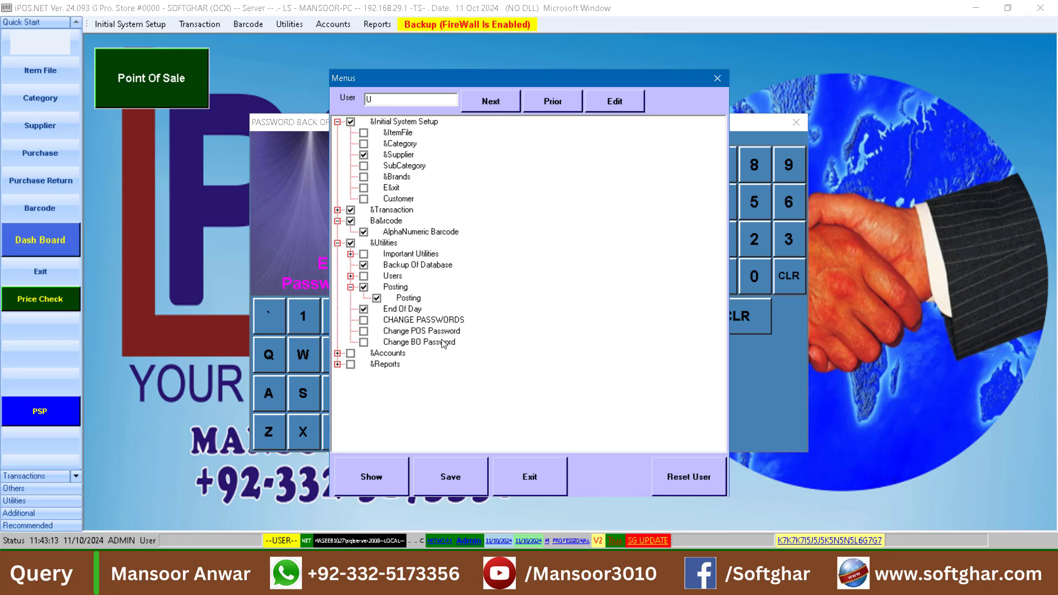
pyautogui.click(338, 243)
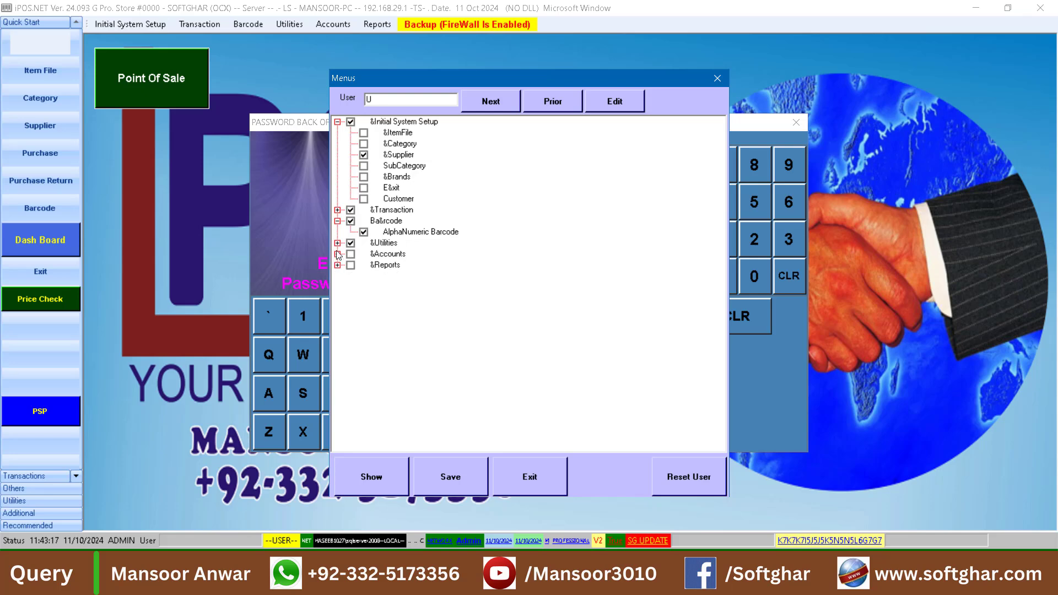
# - Grant U Accounts with Expense Codes and Bank Cash Deposit Withdraw, plus Reports > Daily Sale Report
pyautogui.click(337, 254)
pyautogui.click(350, 255)
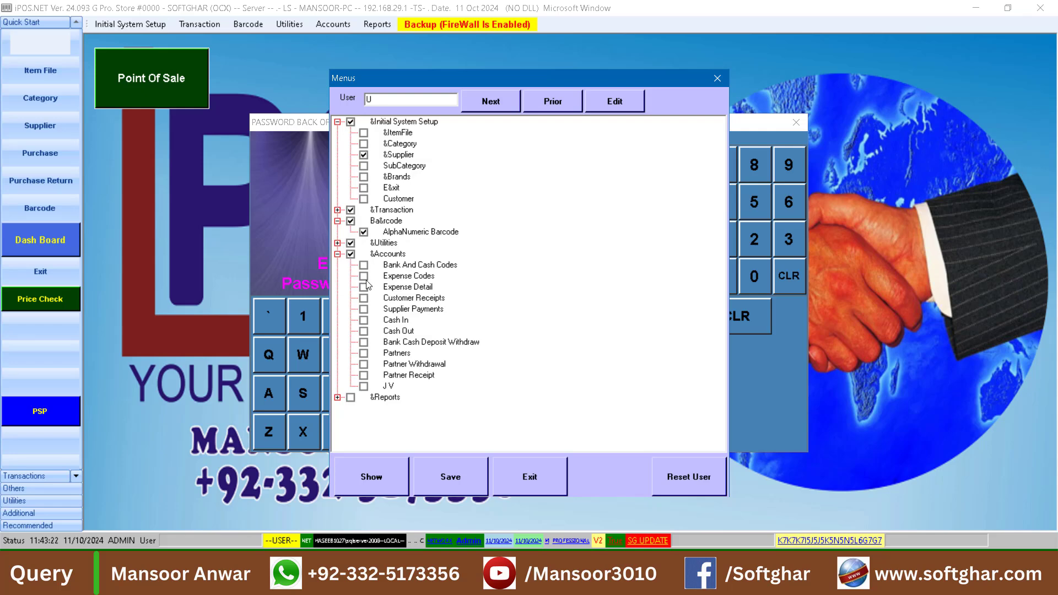
pyautogui.click(365, 277)
pyautogui.click(364, 341)
pyautogui.click(338, 254)
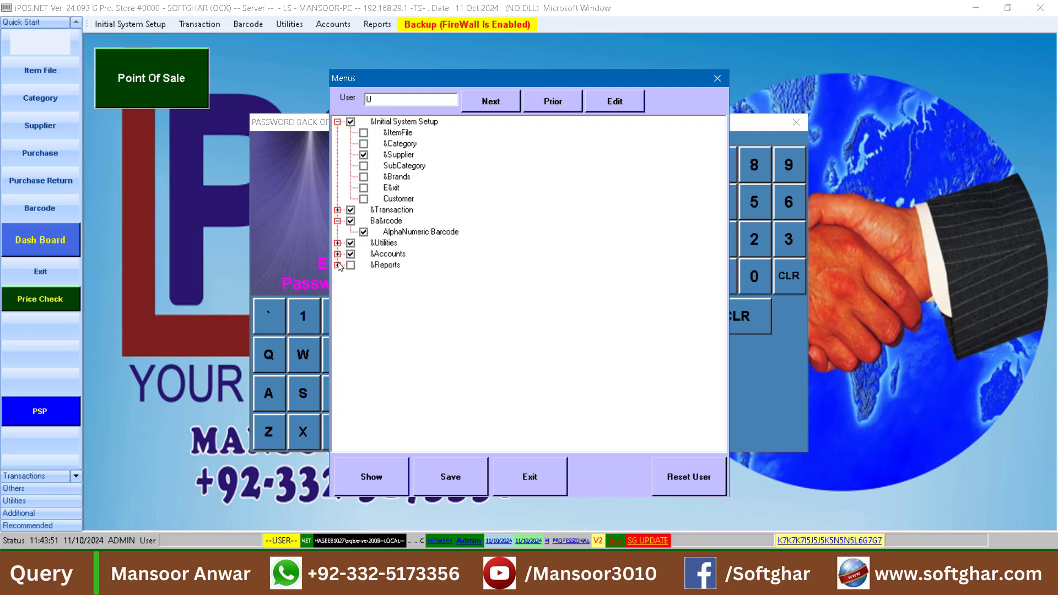
pyautogui.click(338, 265)
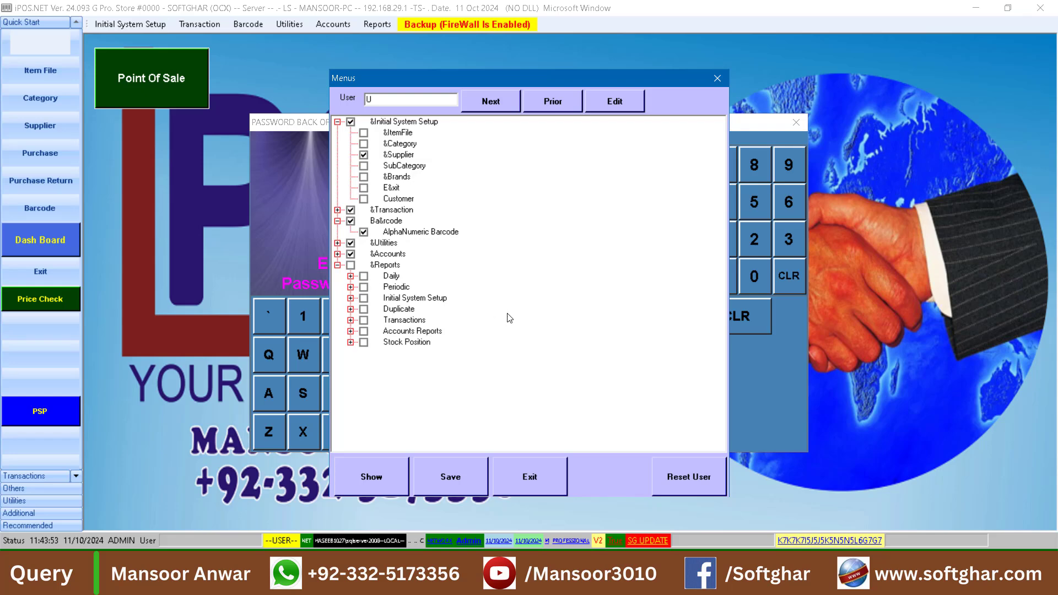
pyautogui.click(351, 265)
pyautogui.click(351, 276)
pyautogui.click(364, 276)
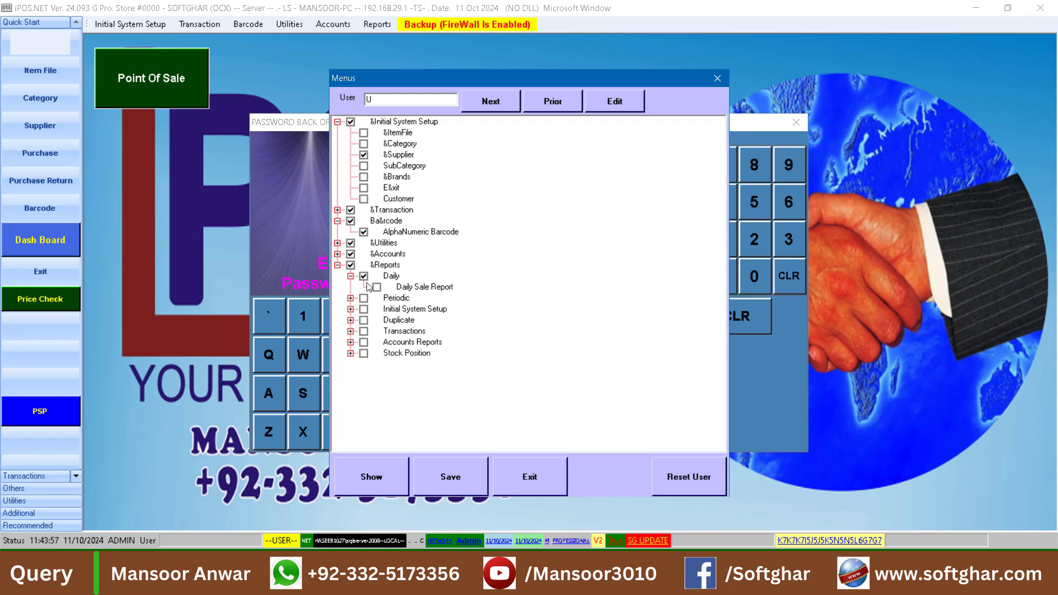
pyautogui.click(376, 287)
# - Save U's permissions, restart the Retail back office and log in as user U
pyautogui.click(459, 478)
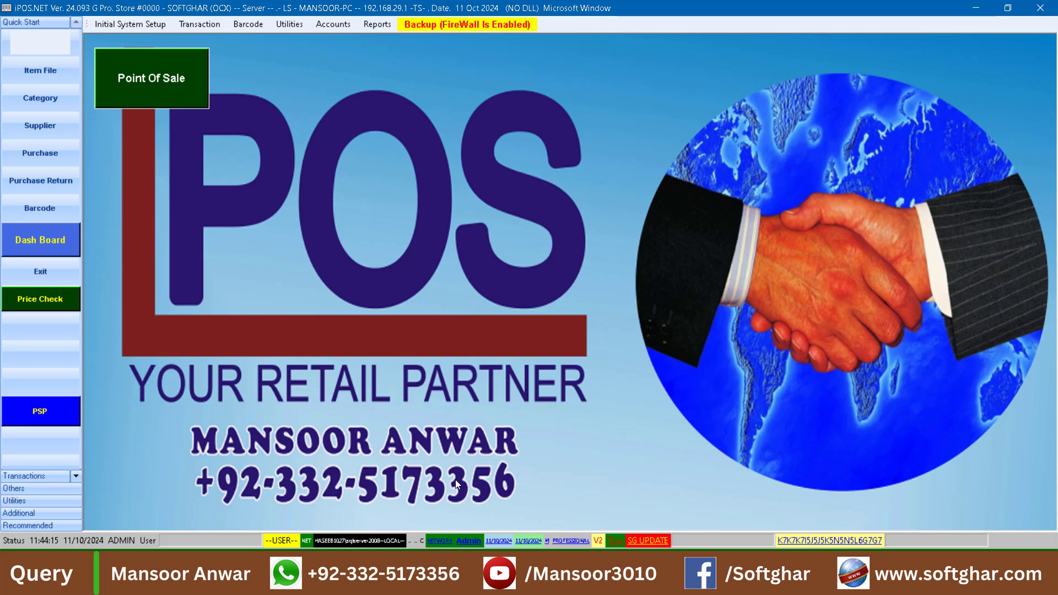
pyautogui.click(1041, 8)
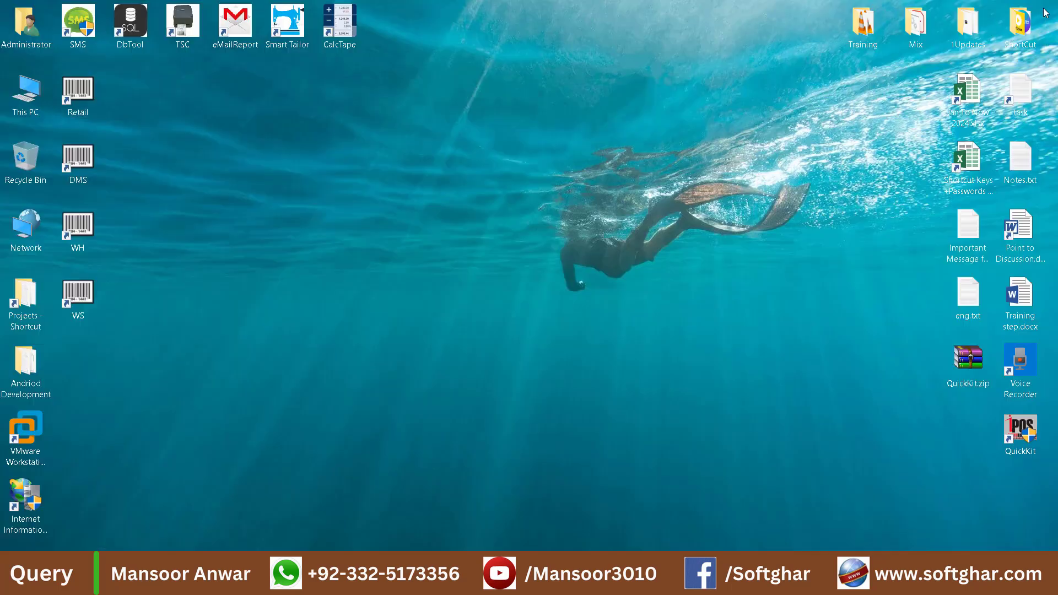
pyautogui.doubleClick(91, 87)
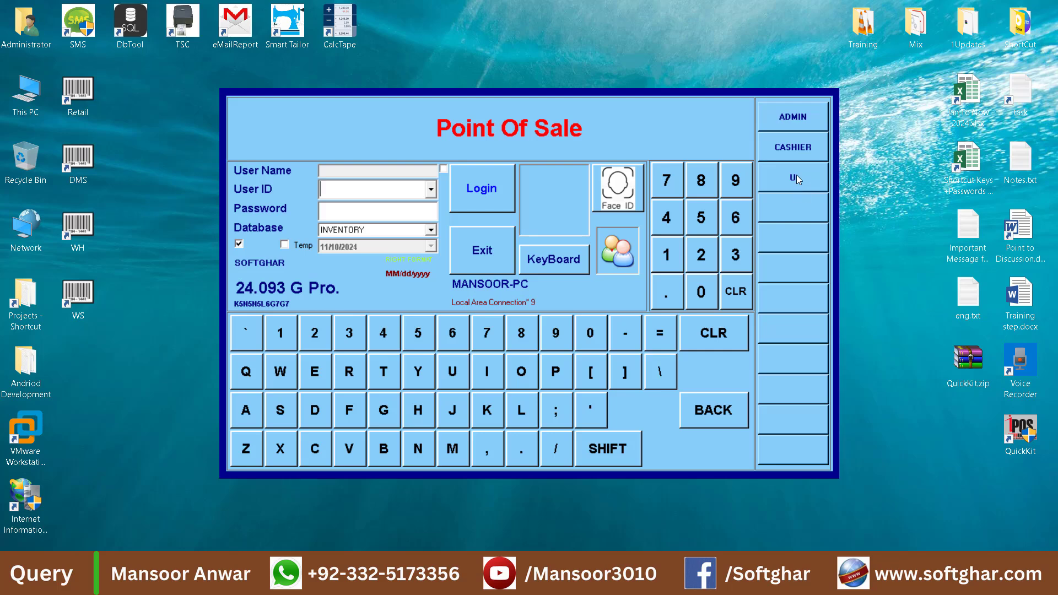
pyautogui.click(794, 178)
pyautogui.write('*')
pyautogui.click(478, 193)
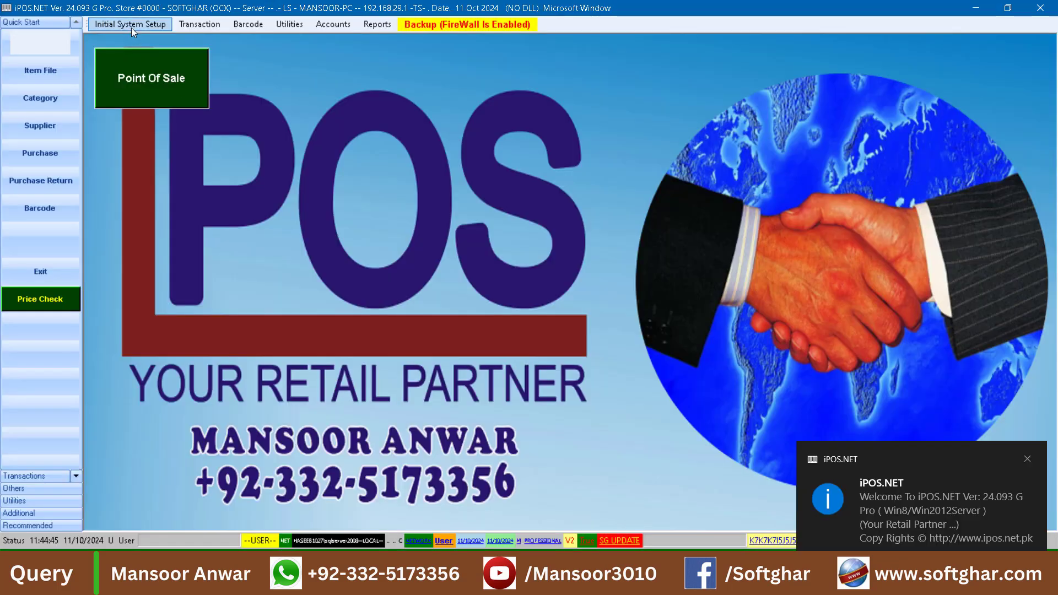
# - Check that the Initial System Setup and other menus show only U's permitted items
pyautogui.click(131, 25)
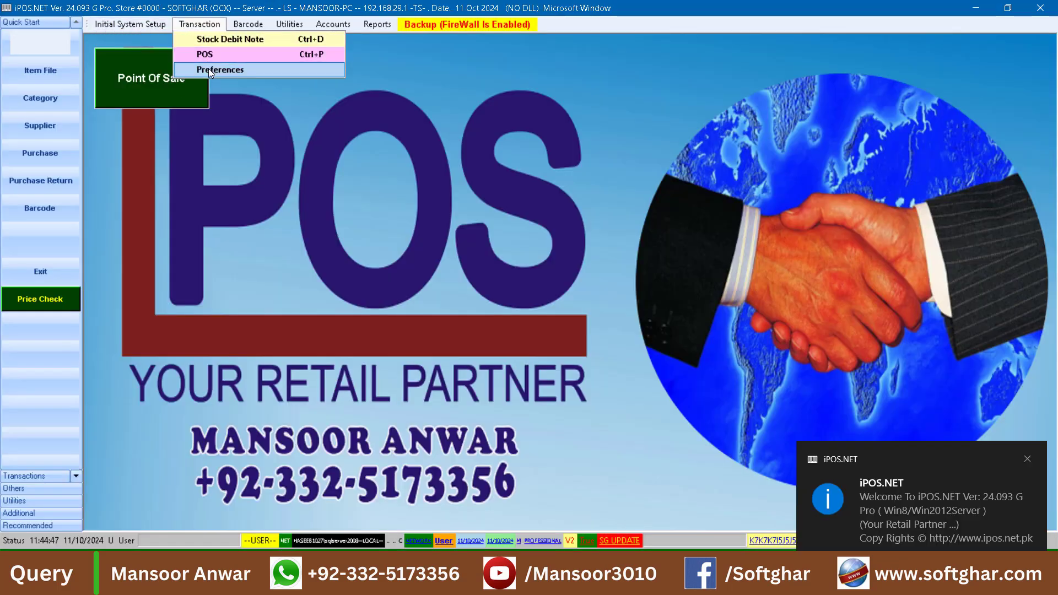
pyautogui.moveTo(283, 24)
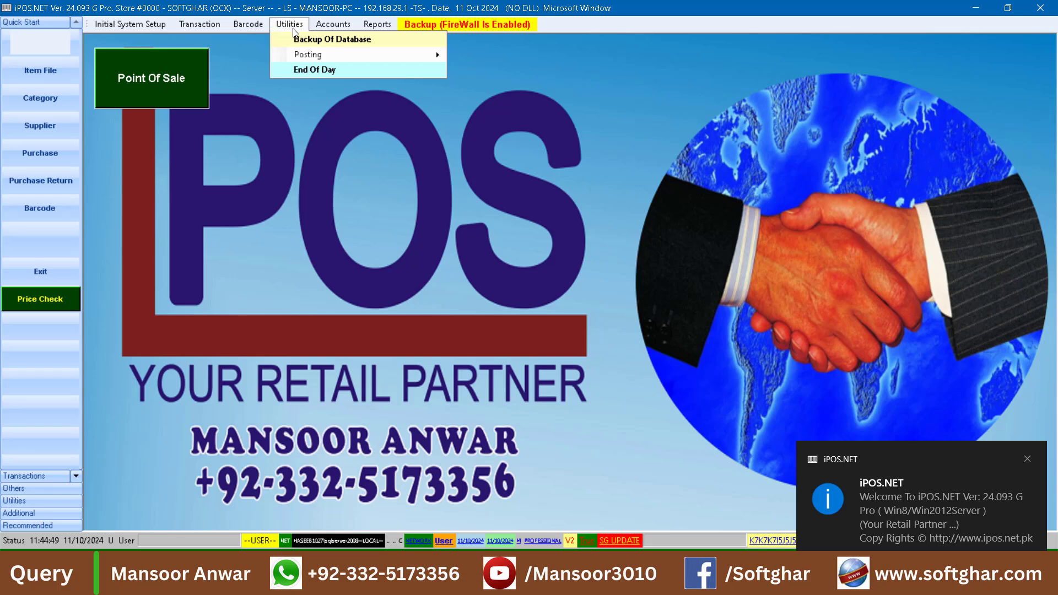
pyautogui.moveTo(333, 24)
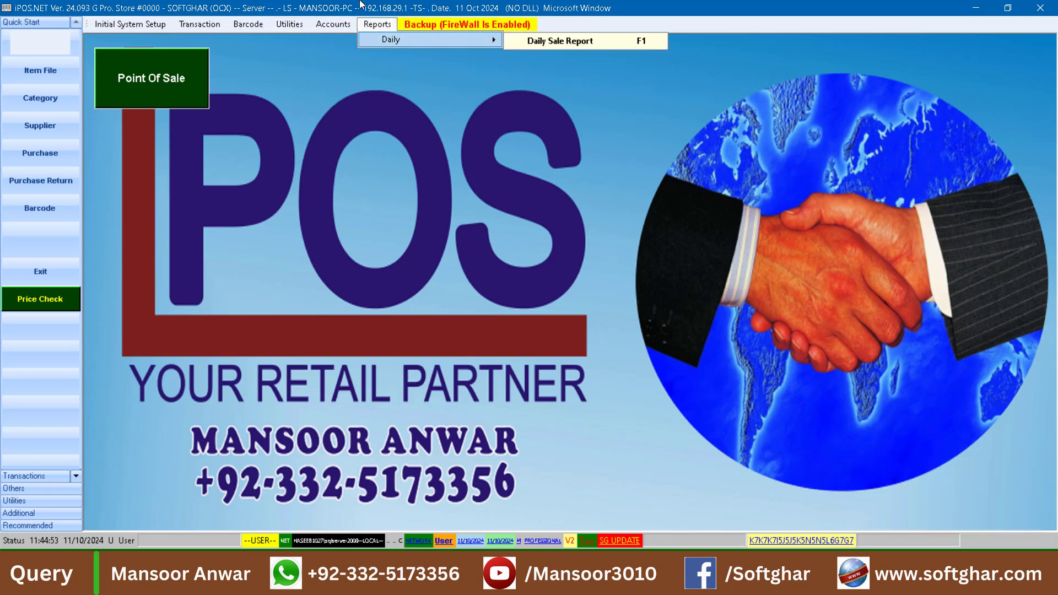
# - Close iPOS.NET, reopen the Retail shortcut, and view ADMIN's full Initial System Setup menu
pyautogui.click(1056, 5)
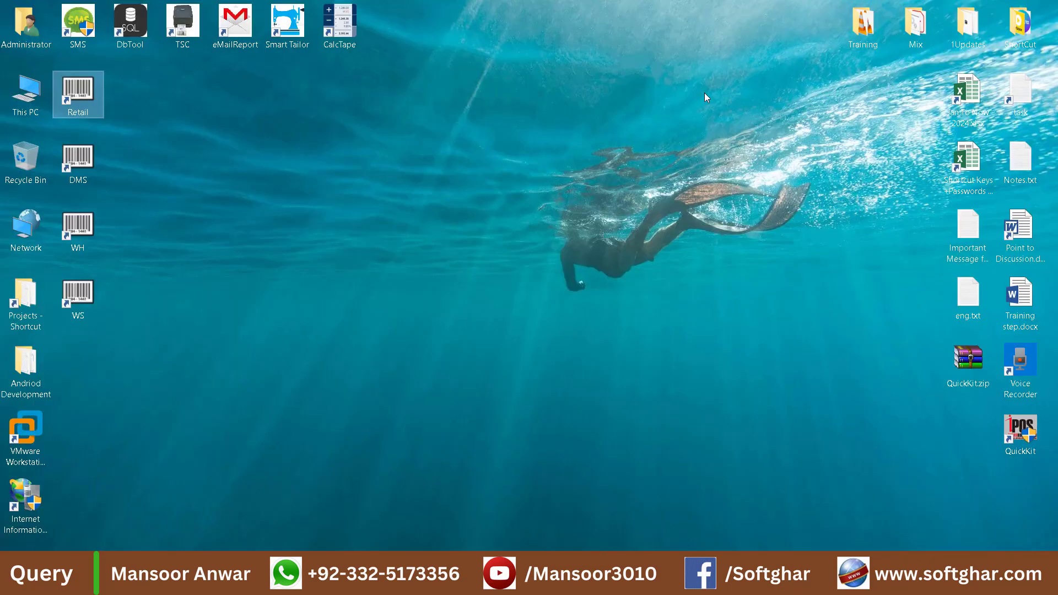
pyautogui.rightClick(88, 89)
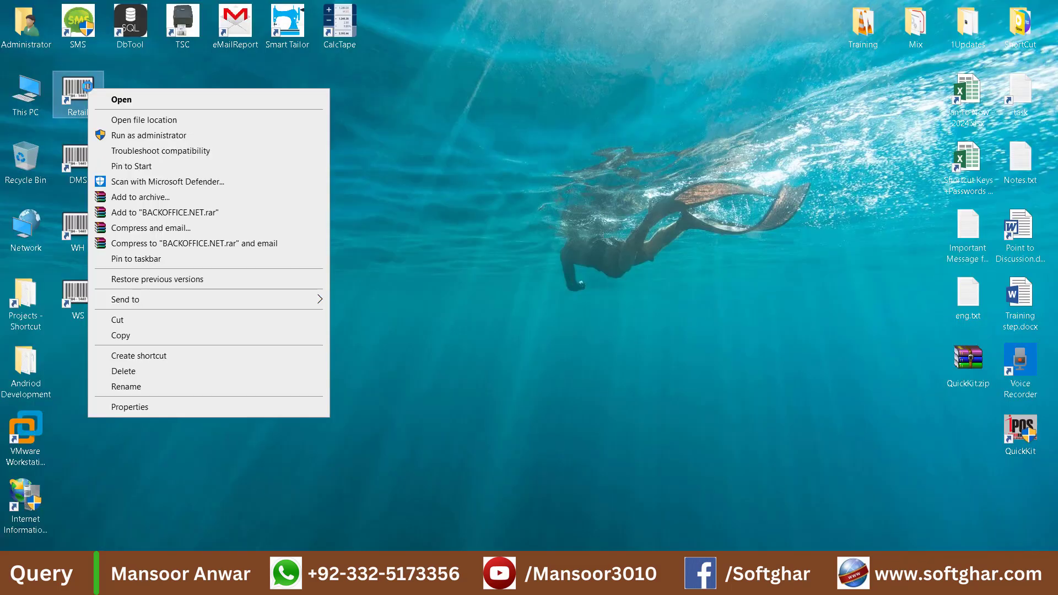
pyautogui.click(143, 104)
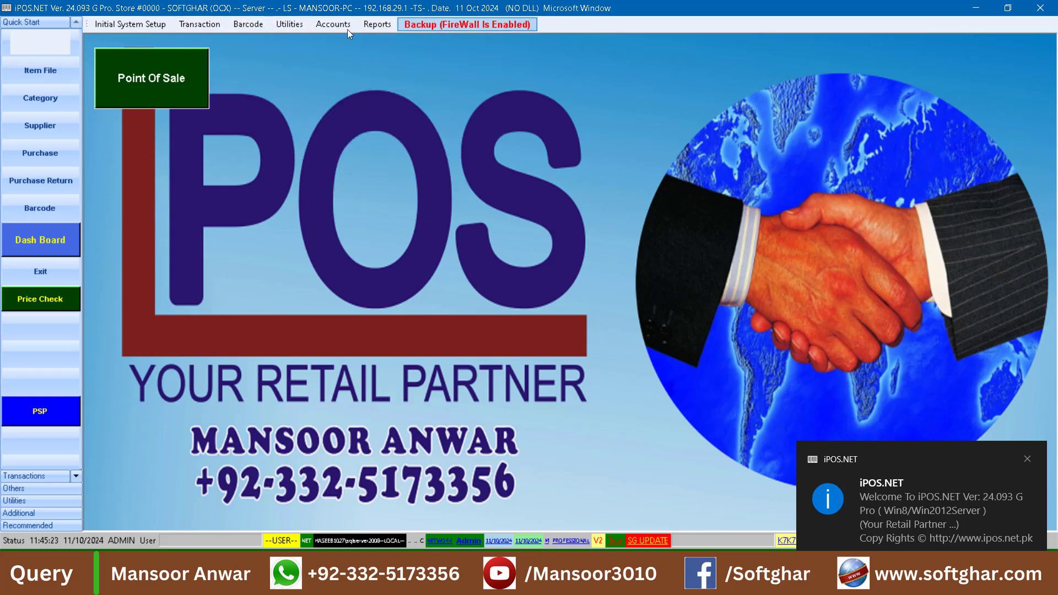
pyautogui.moveTo(130, 26)
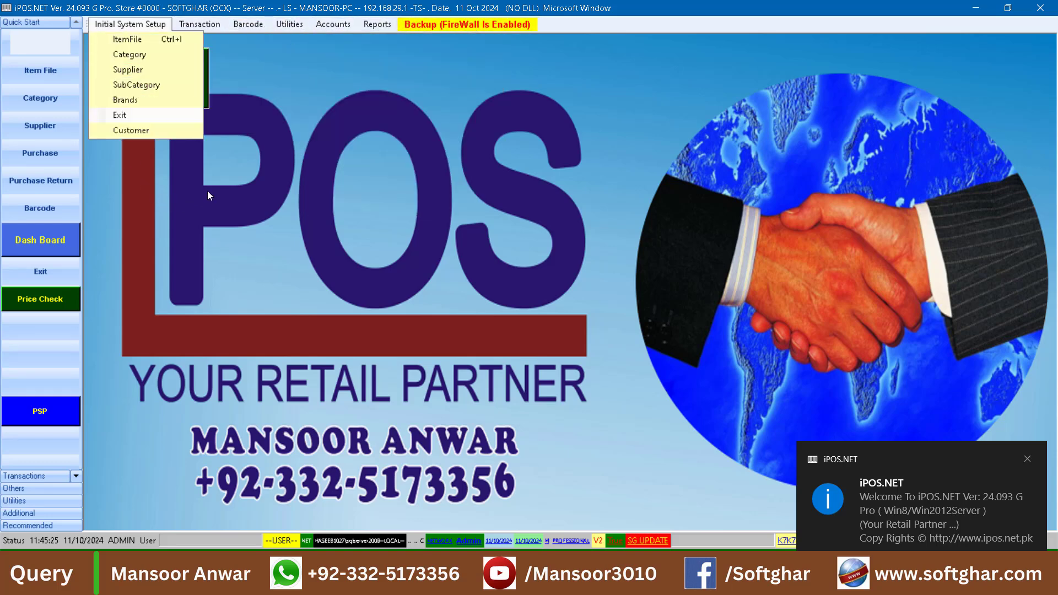